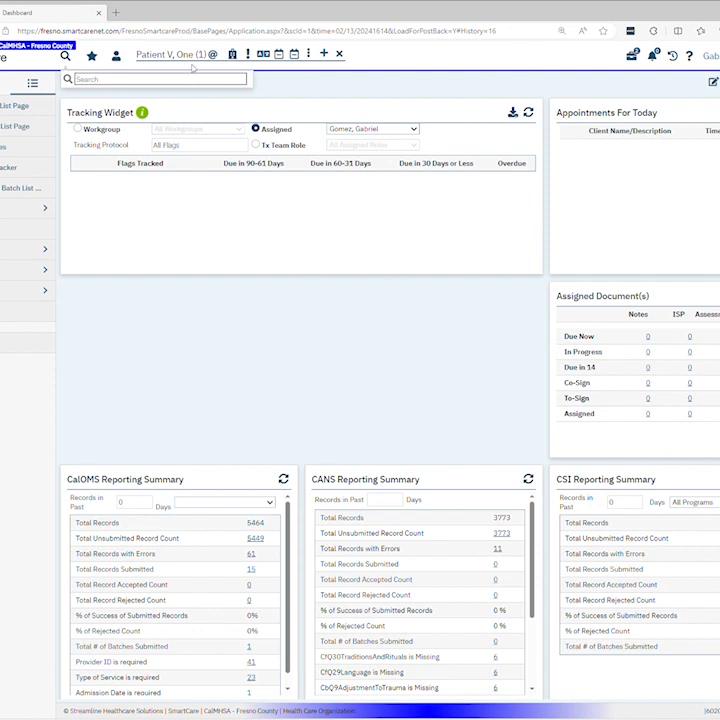
# Start a new MH Psychiatric SMHS Timeliness Record for the open client under the 2246A-Outpatient Medical Staff Services program enrollment
pyautogui.moveTo(175, 55)
pyautogui.write('Mu')
pyautogui.write('p')
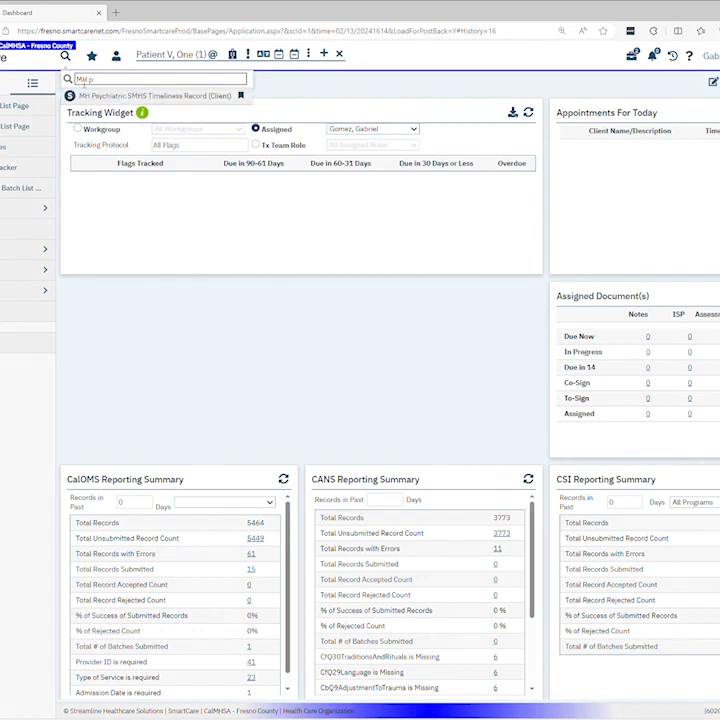
pyautogui.write('sy')
pyautogui.click(119, 97)
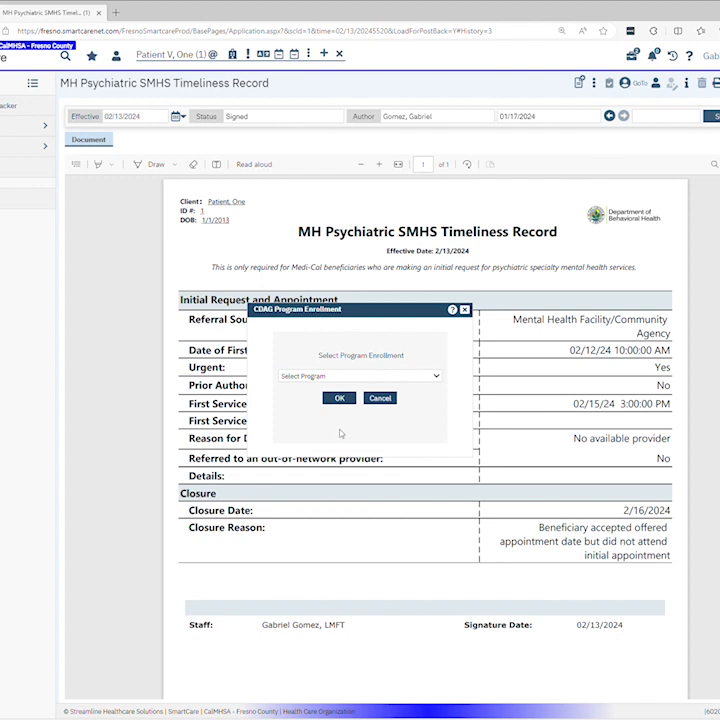
pyautogui.click(305, 377)
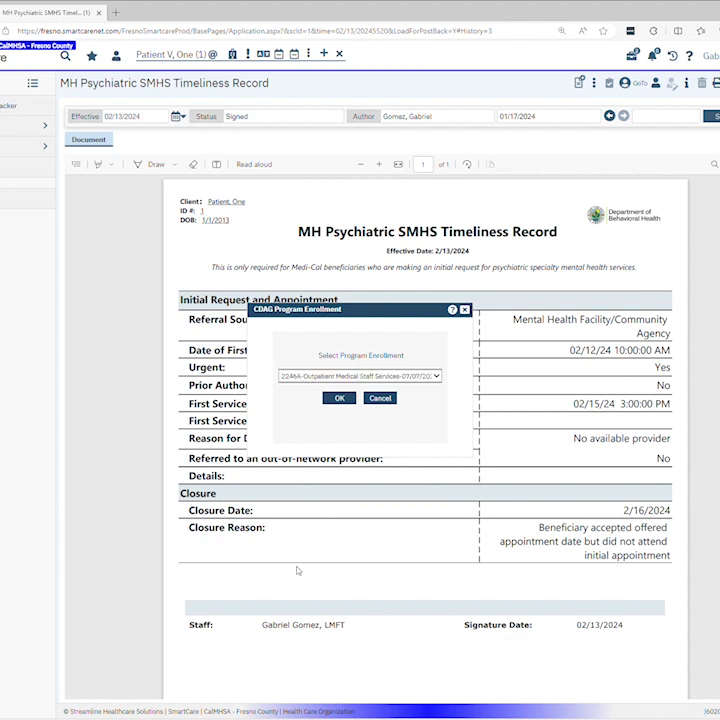
pyautogui.click(336, 398)
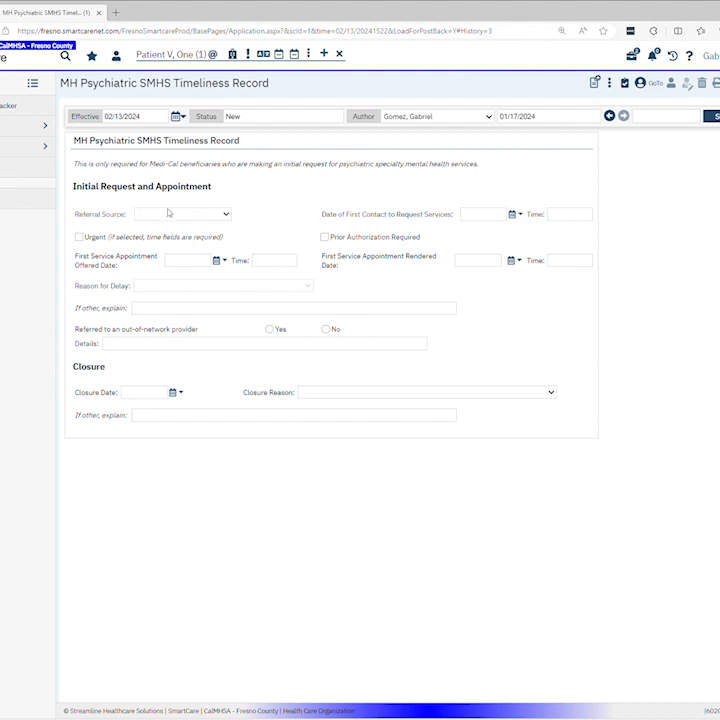
# Set the referral source to Mental Health Facility/Community Agency and the date of first contact to request services to 02/12/2024
pyautogui.click(228, 215)
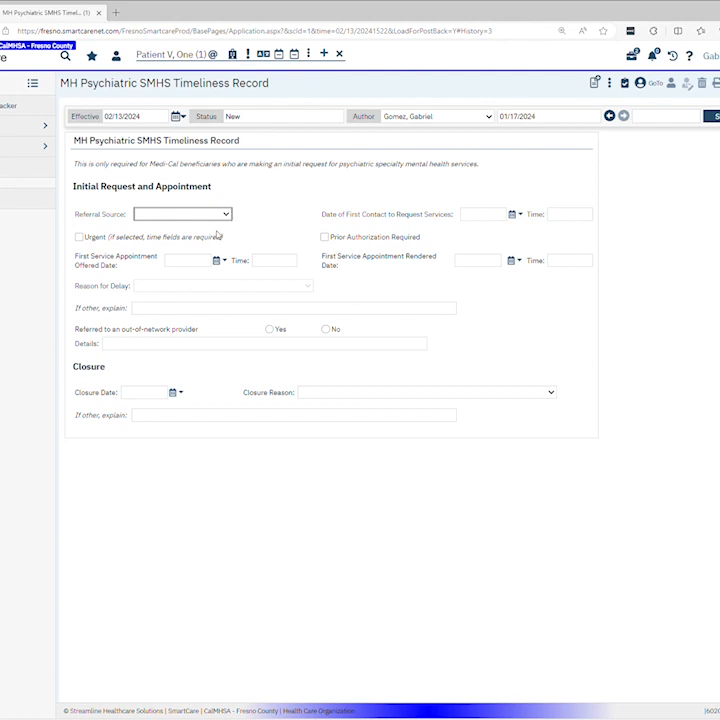
pyautogui.click(172, 323)
pyautogui.click(512, 216)
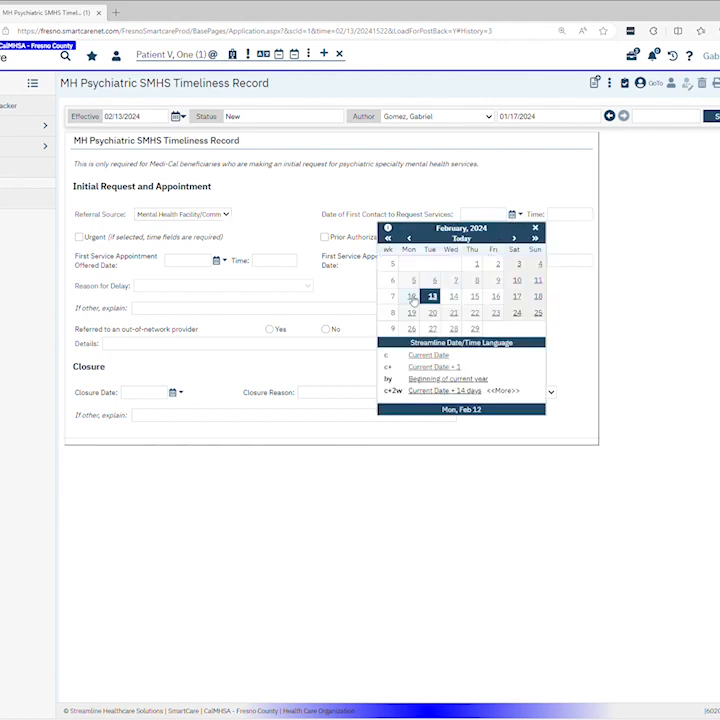
pyautogui.click(412, 297)
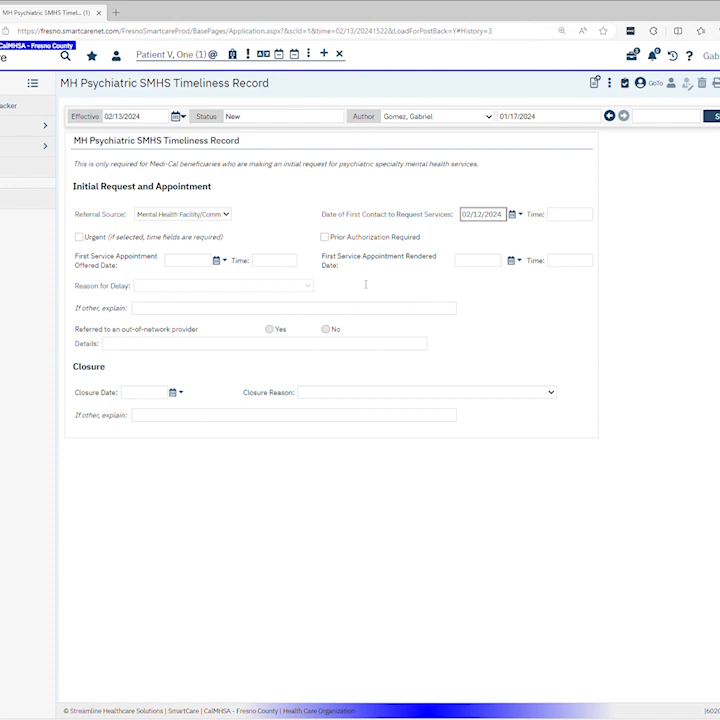
# Mark the request as urgent and enter 10:00 as the time of first contact
pyautogui.click(79, 240)
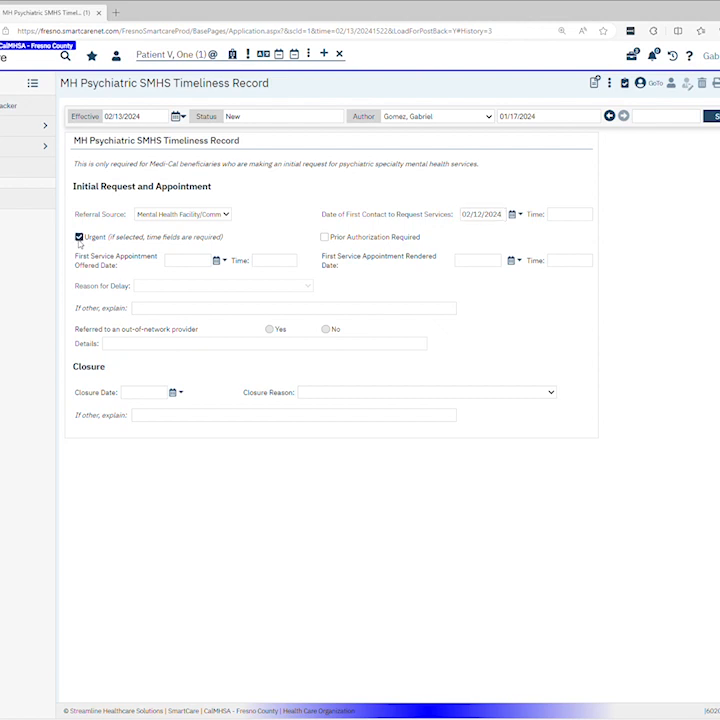
pyautogui.click(557, 218)
pyautogui.write('10:00')
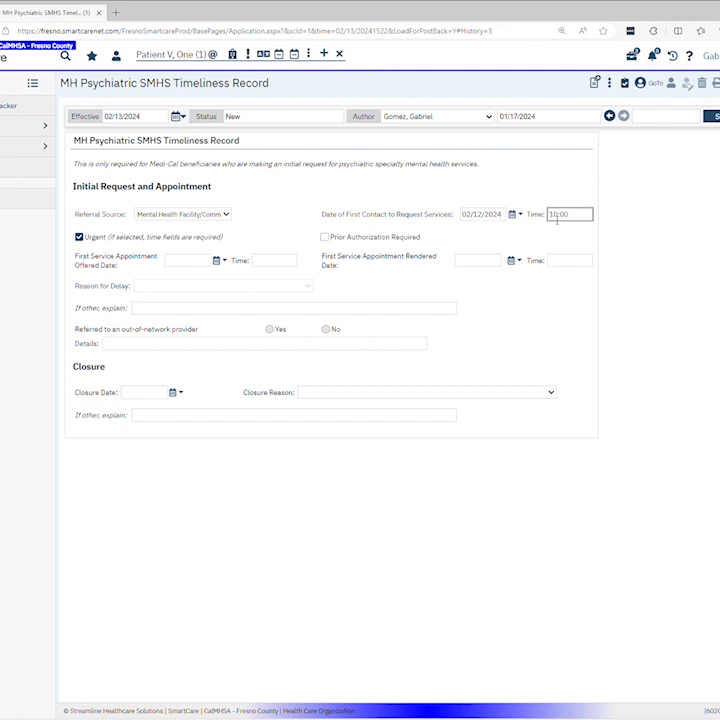
# Set the first service appointment offered to 02/15/2024 at 15:00
pyautogui.click(200, 262)
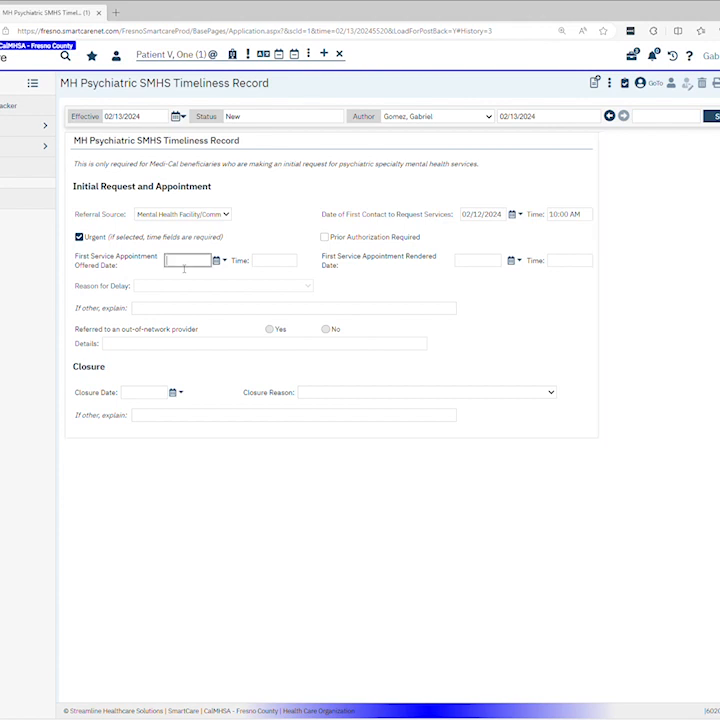
pyautogui.write('2/15/24')
pyautogui.click(261, 268)
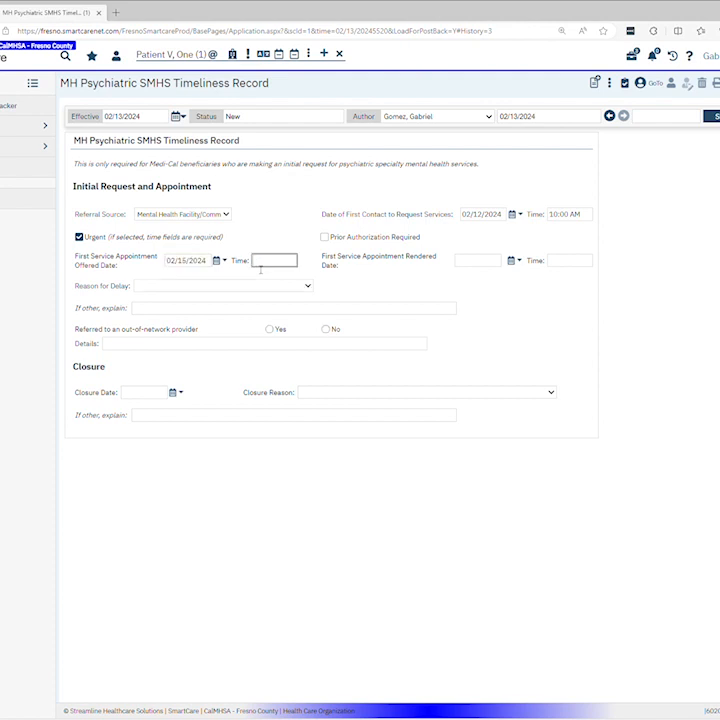
pyautogui.write('15:00')
# Choose No available provider as the reason for delay and answer No to the out-of-network provider referral
pyautogui.click(172, 288)
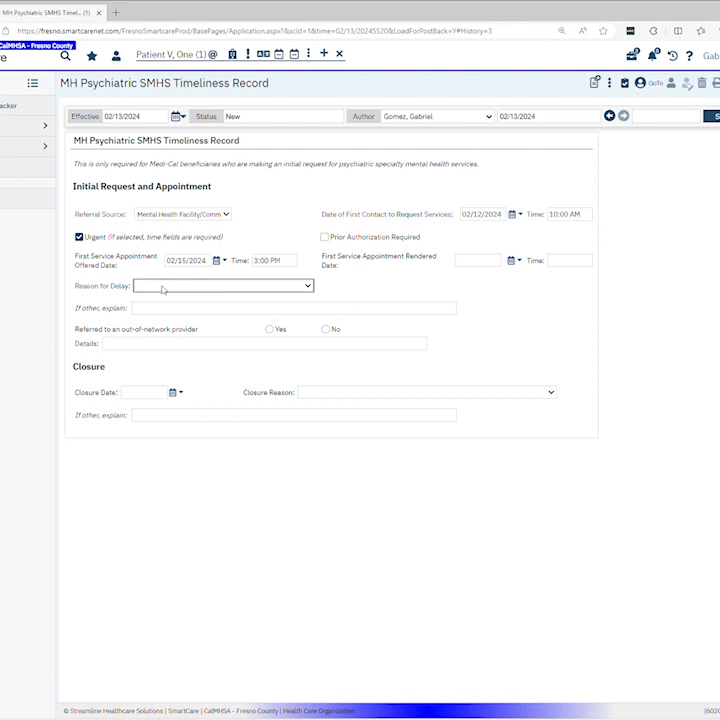
pyautogui.click(163, 288)
pyautogui.click(145, 310)
pyautogui.click(141, 346)
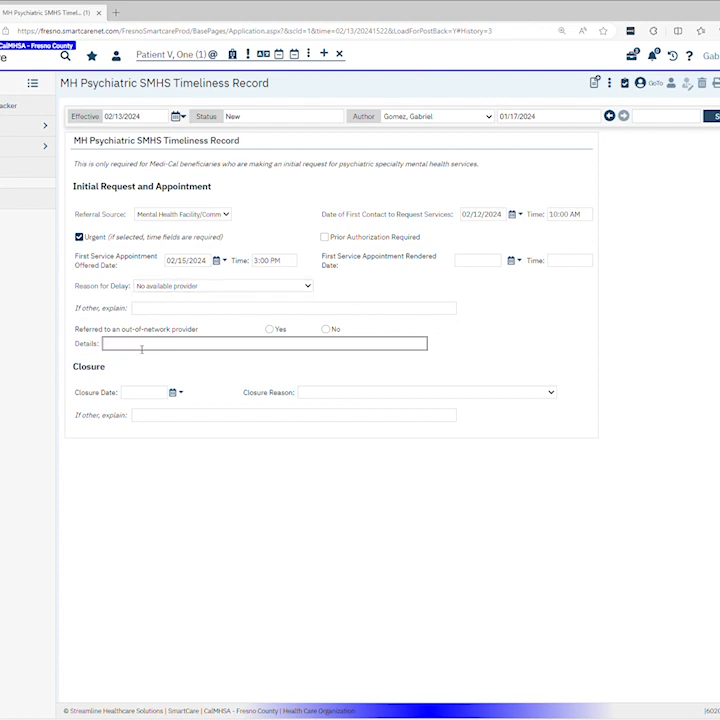
pyautogui.click(325, 330)
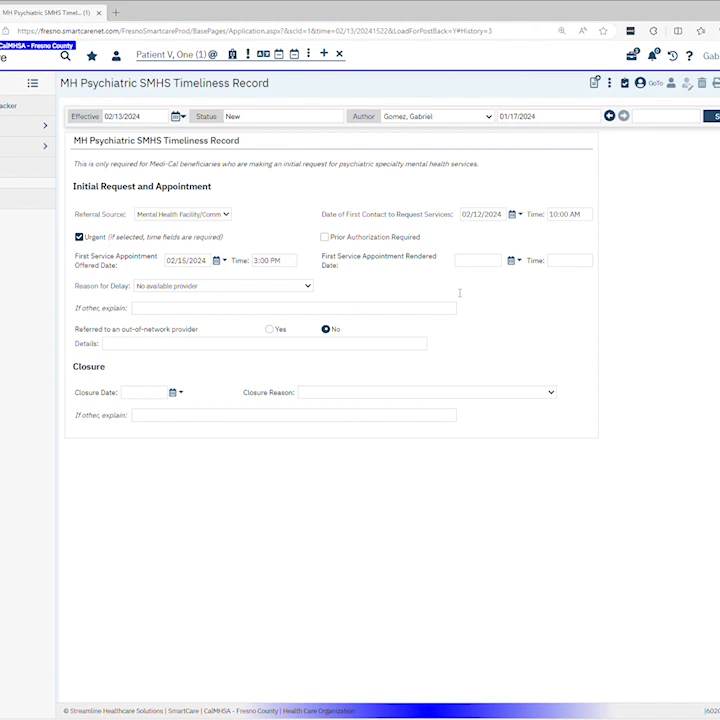
# Set the first service appointment rendered date to 02/16/2024
pyautogui.click(510, 262)
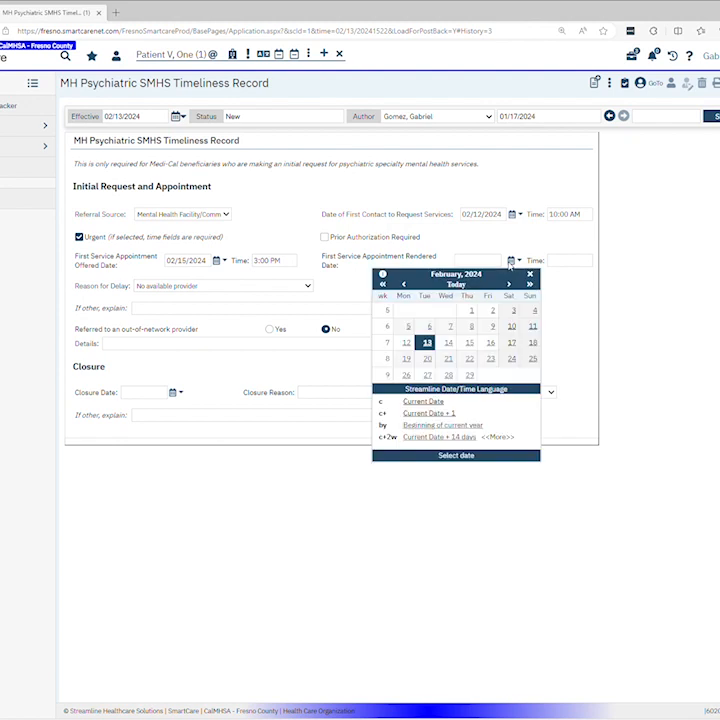
pyautogui.click(491, 343)
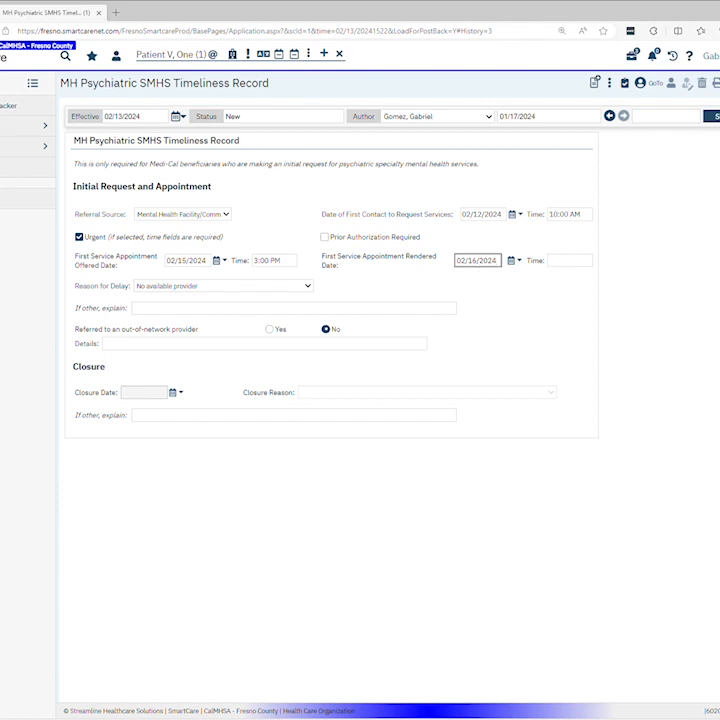
pyautogui.click(264, 344)
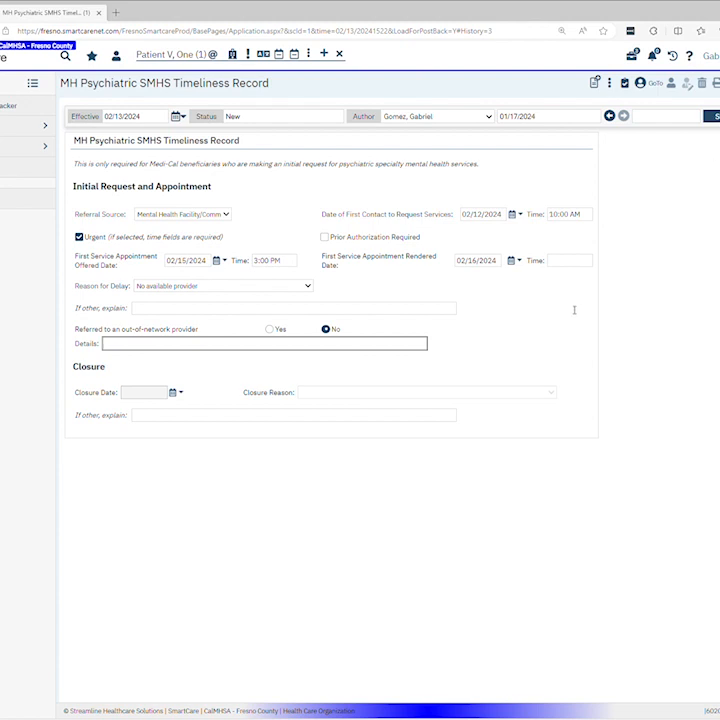
# Clear the first service appointment rendered date so the closure fields can be filled in
pyautogui.click(502, 261)
pyautogui.moveTo(502, 261); pyautogui.dragTo(463, 265)
pyautogui.press('BackSpace')
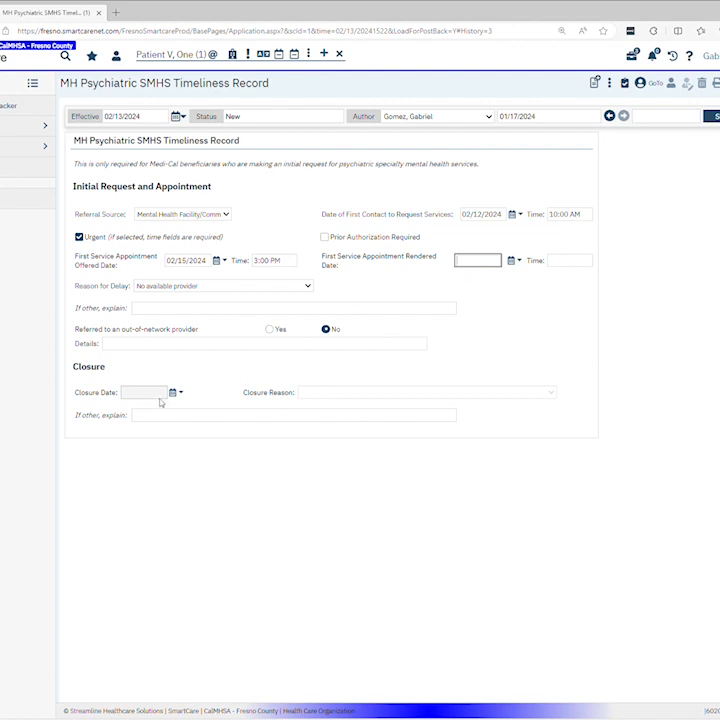
pyautogui.click(338, 355)
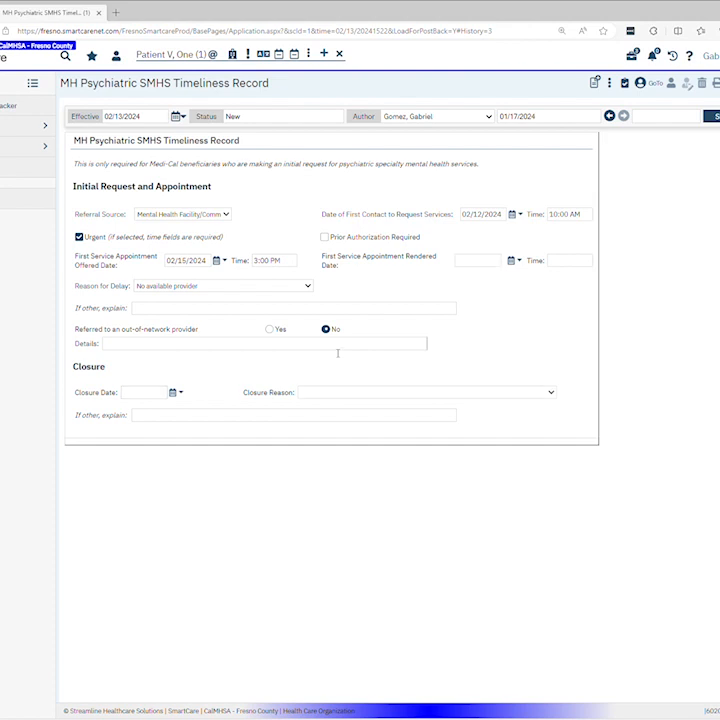
# Set the closure date to 02/16/2024 with the reason Beneficiary accepted offered appointment date but did not attend initial appointment
pyautogui.click(172, 394)
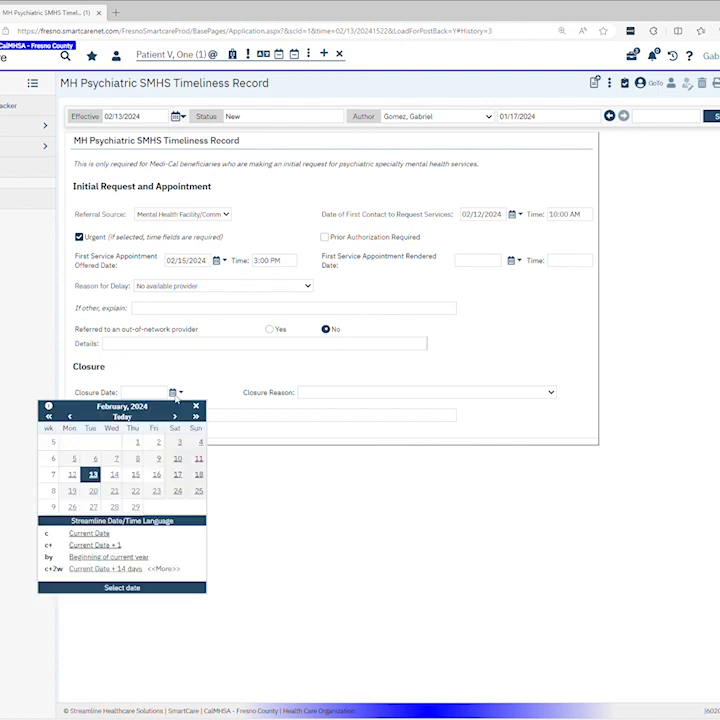
pyautogui.click(157, 477)
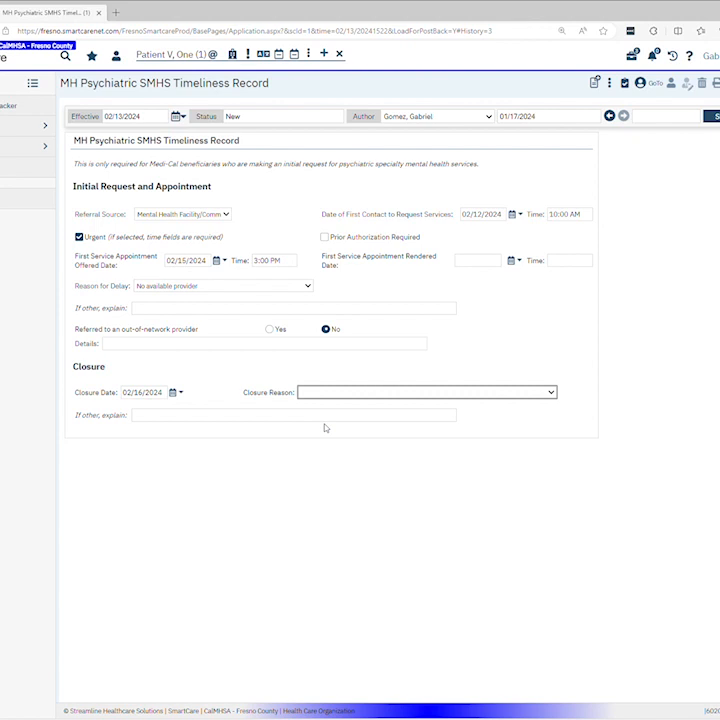
pyautogui.click(325, 413)
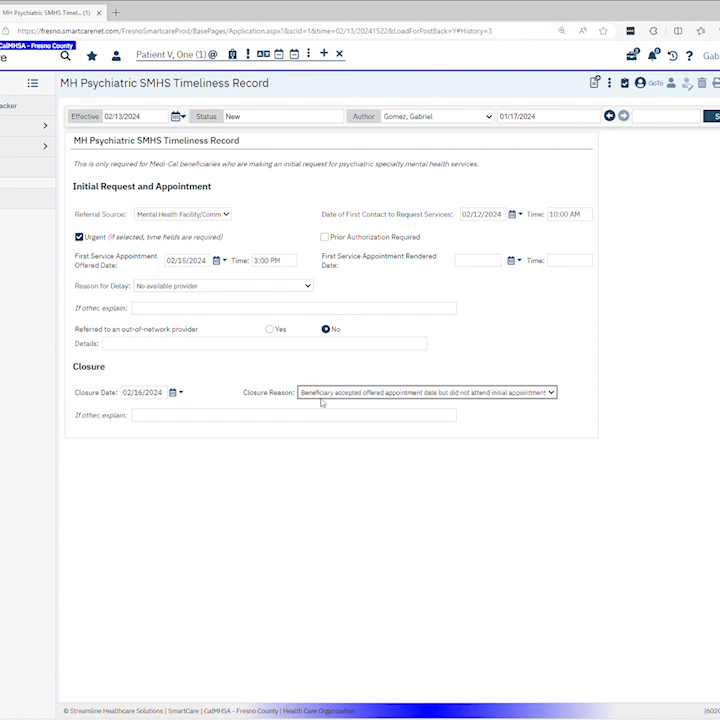